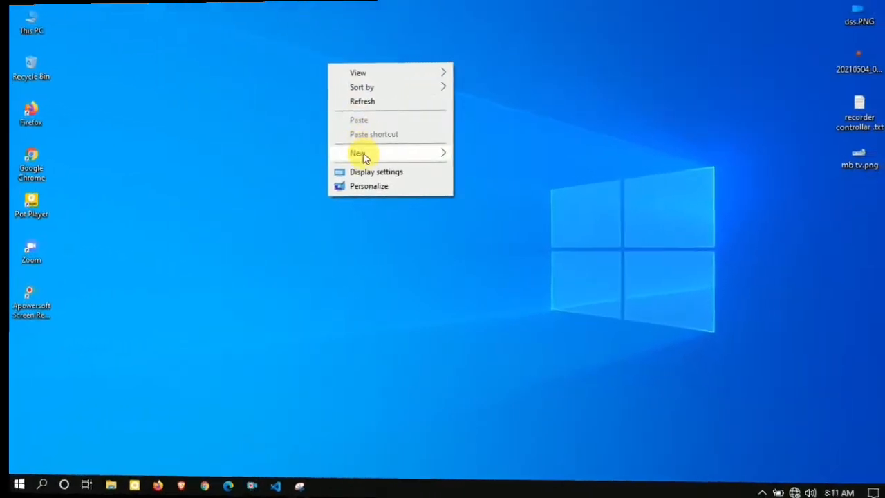
- Create a new text document on the desktop with its default name and open it
mouse_move(365, 157)
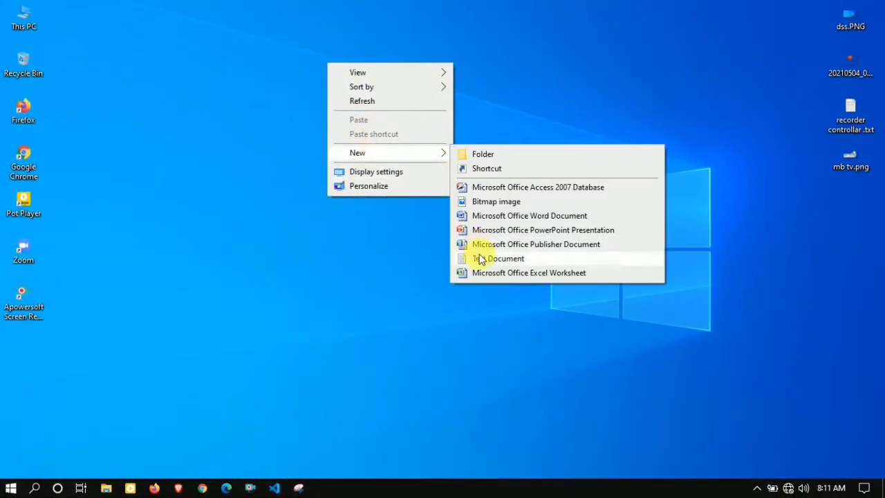
click(481, 258)
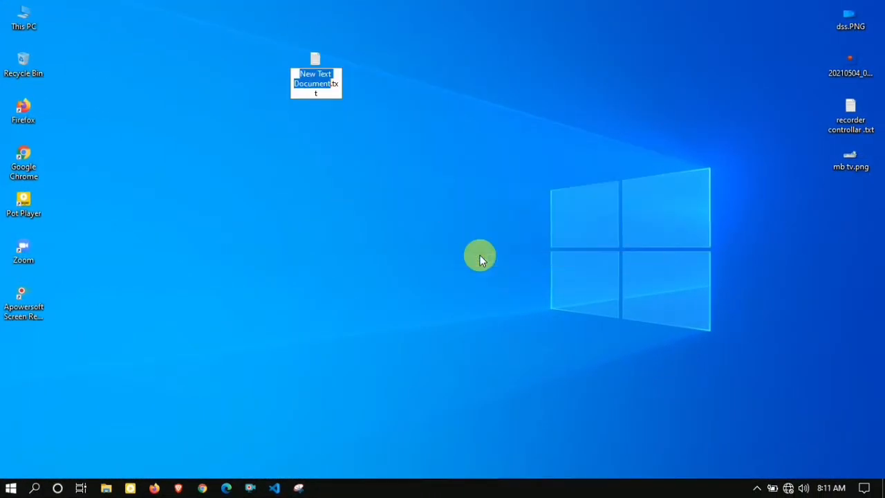
key(Return)
key(Return)
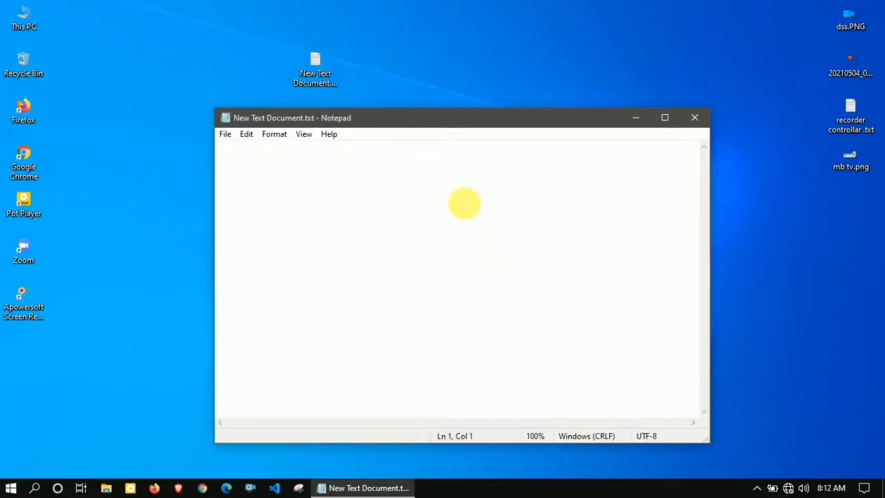
- Write the script's opening lines "echo off", "cd/" and "tree" in the text document, each on its own line
text(echo off)
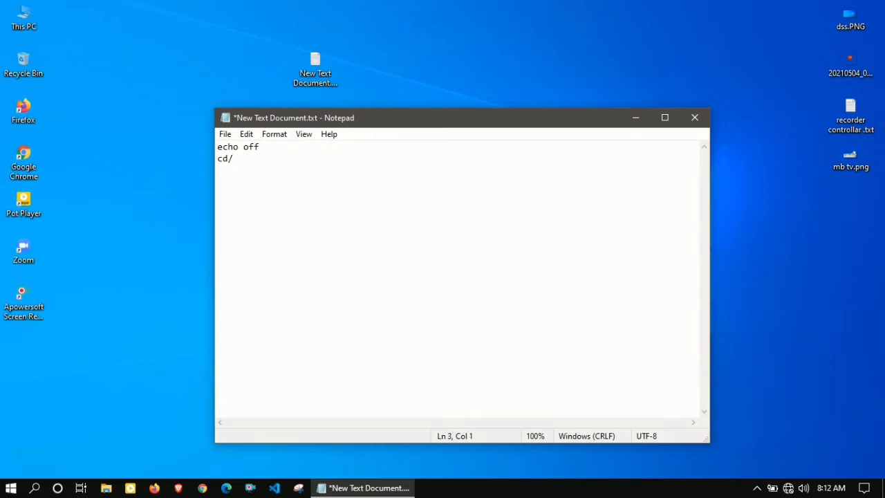
text(ree)
key(Return)
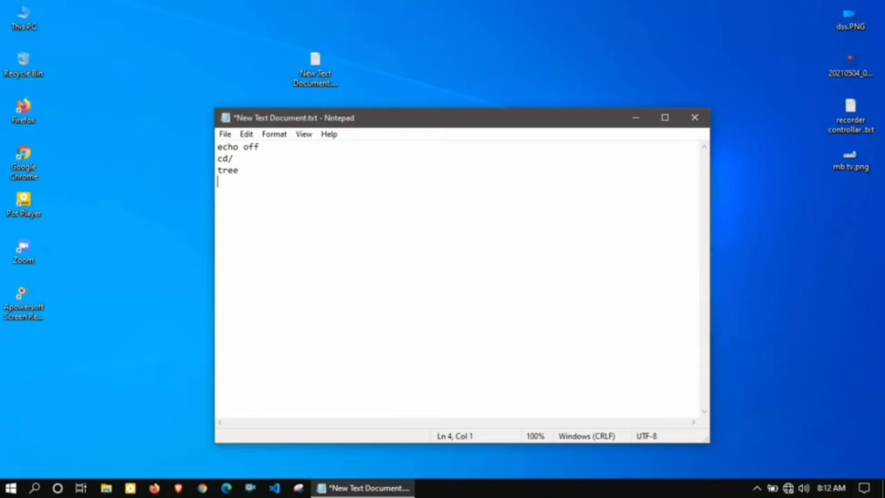
key(BackSpace)
key(BackSpace)
key(BackSpace)
key(BackSpace)
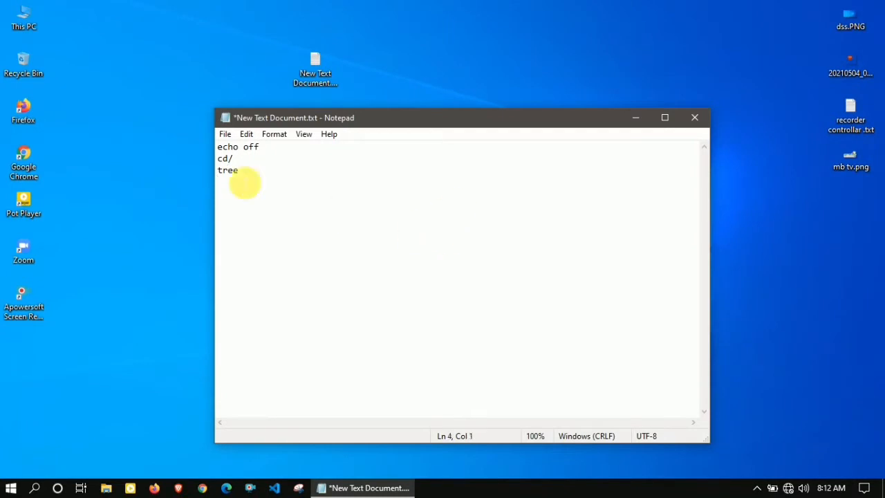
- Check which drive letters exist on the computer in This PC, and close the window
double_click(24, 10)
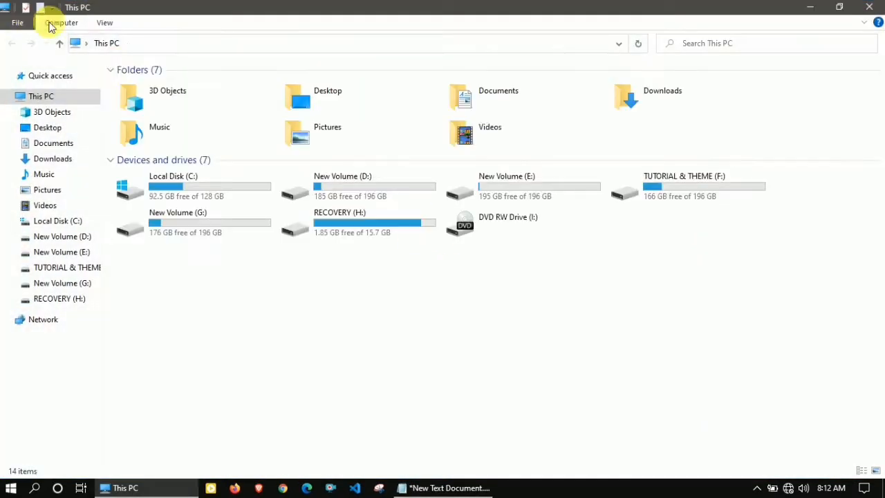
click(189, 197)
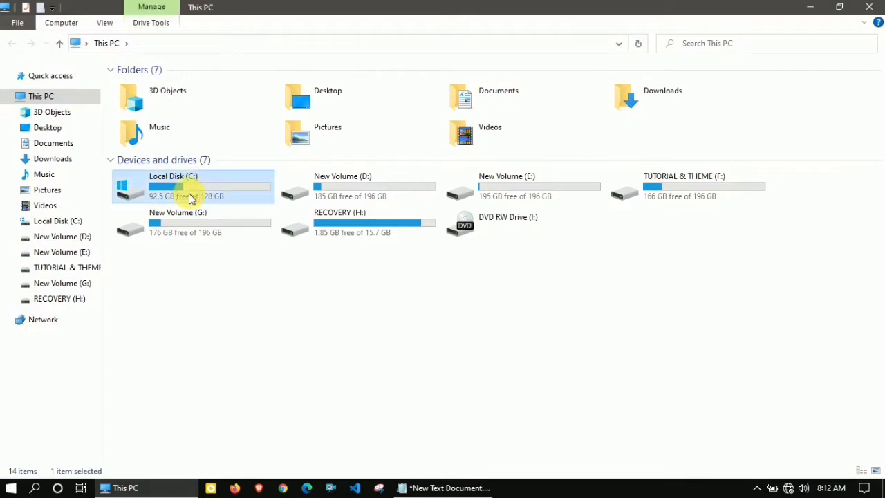
click(362, 198)
click(477, 191)
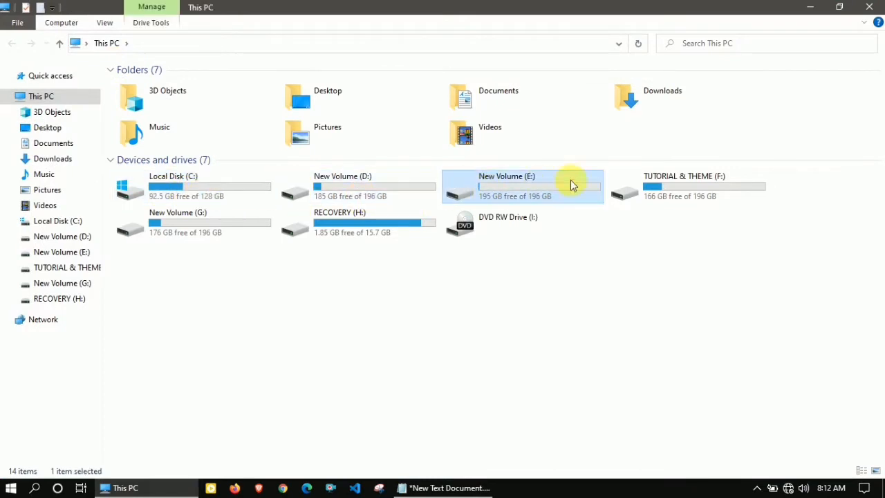
click(664, 187)
click(250, 220)
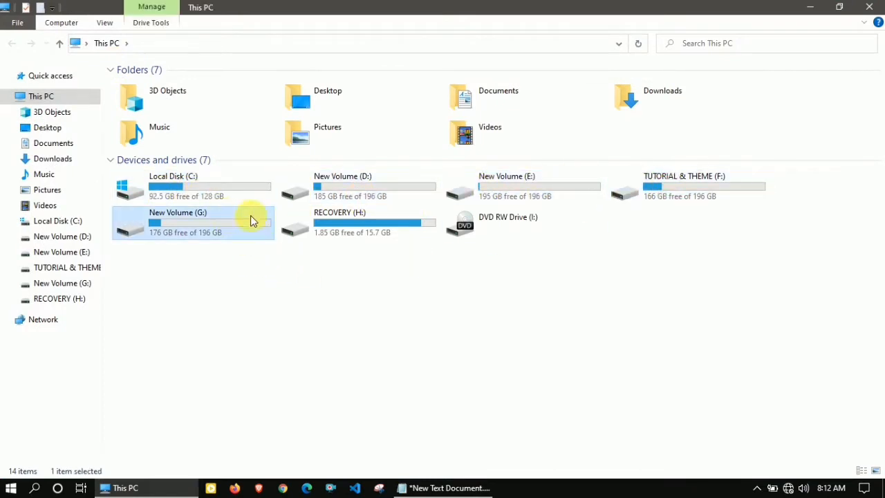
click(327, 227)
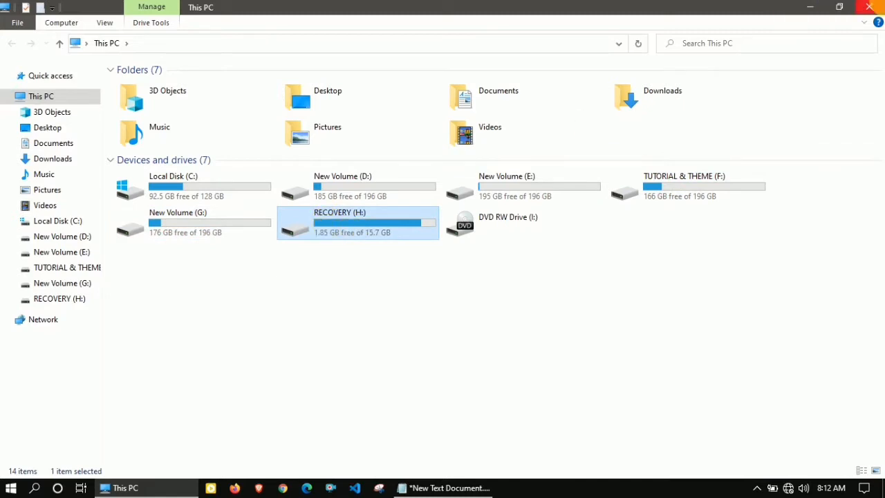
click(870, 7)
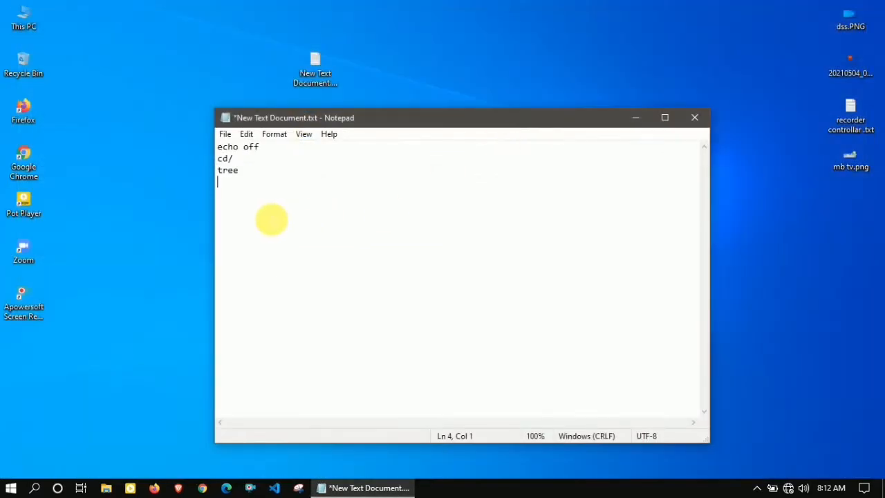
- Add the drive lines c:, d:, e:, f:, g: and h: to the script, each followed by a "tree" line
text(c:)
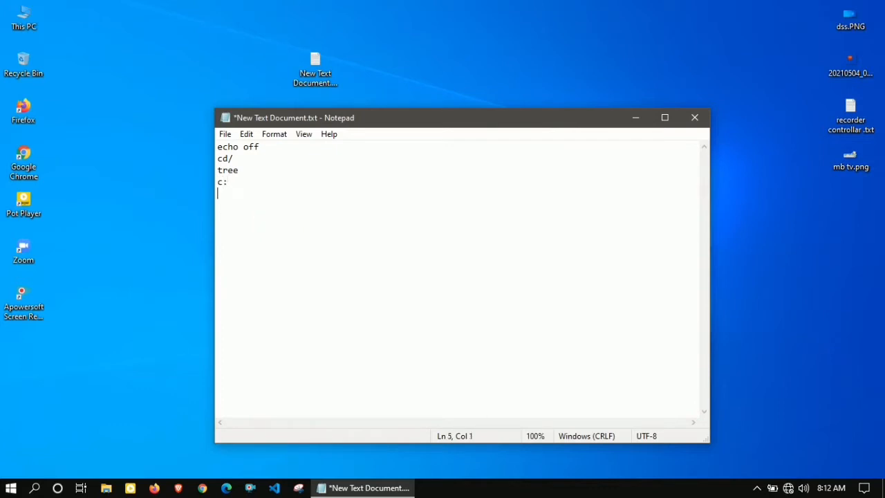
text(eetre)
text(tree)
key(Return)
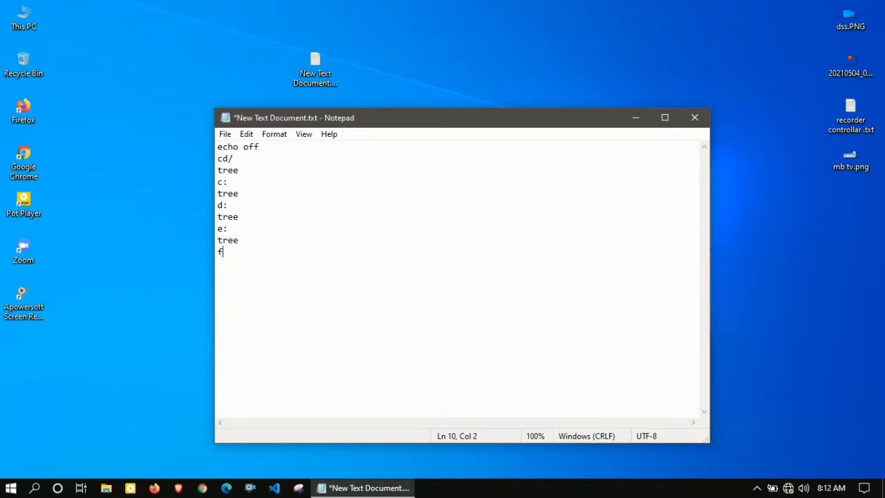
text(f:)
key(Return)
text(tr)
text(tree c: )
text(tre)
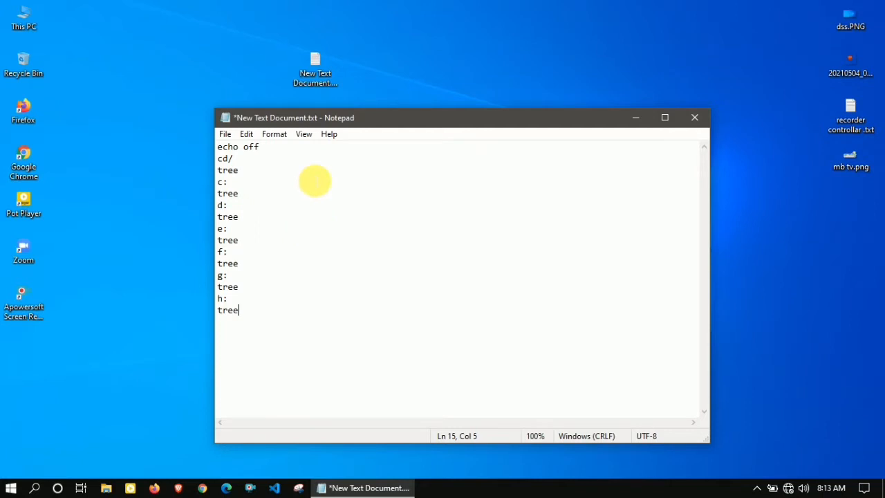
scroll(287, 216, up, 6)
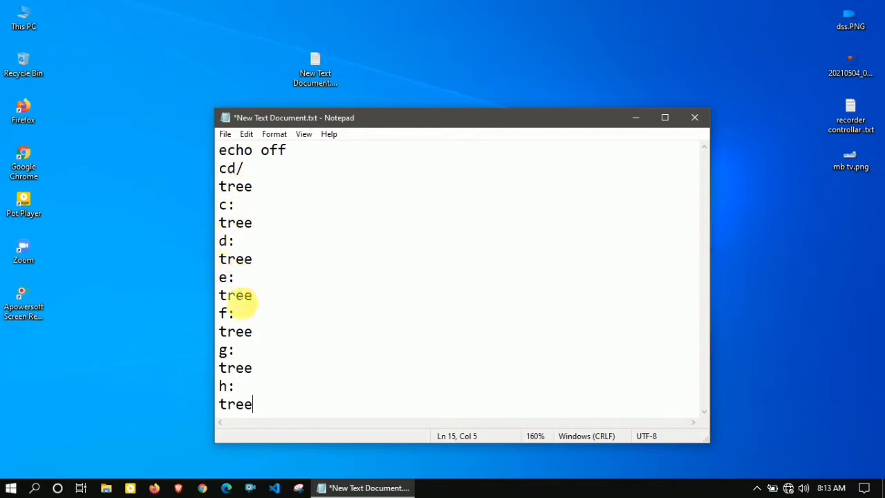
- Save the script as a batch file named Refresh.bat on the desktop
click(226, 136)
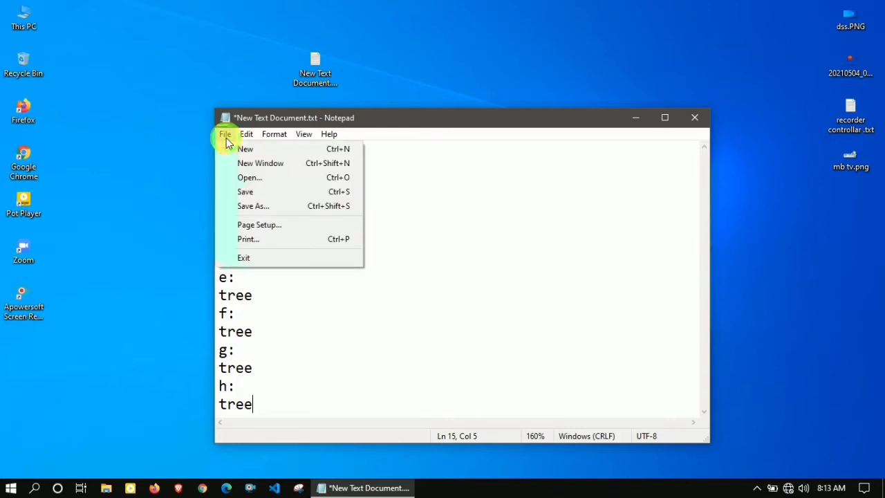
click(268, 208)
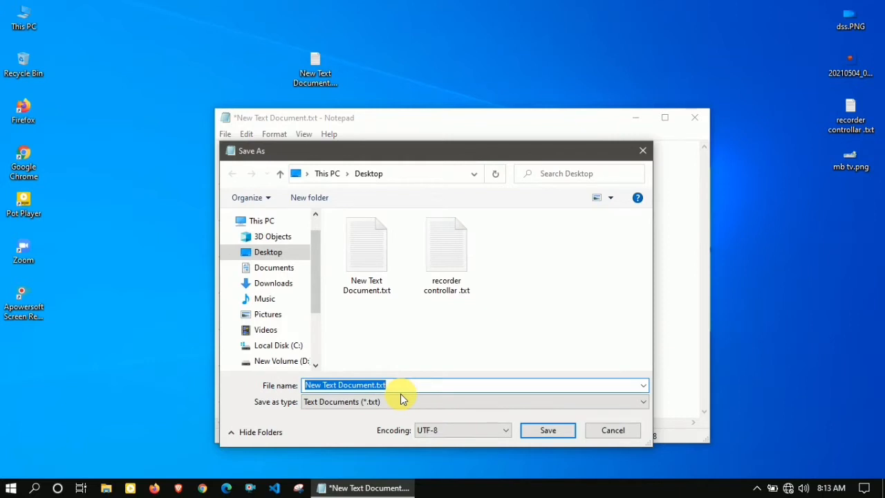
text(Re)
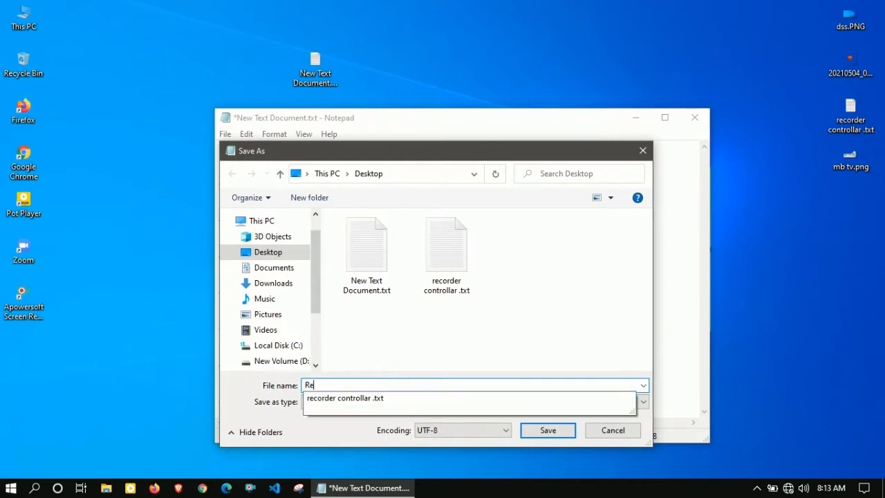
text(fresh.bat)
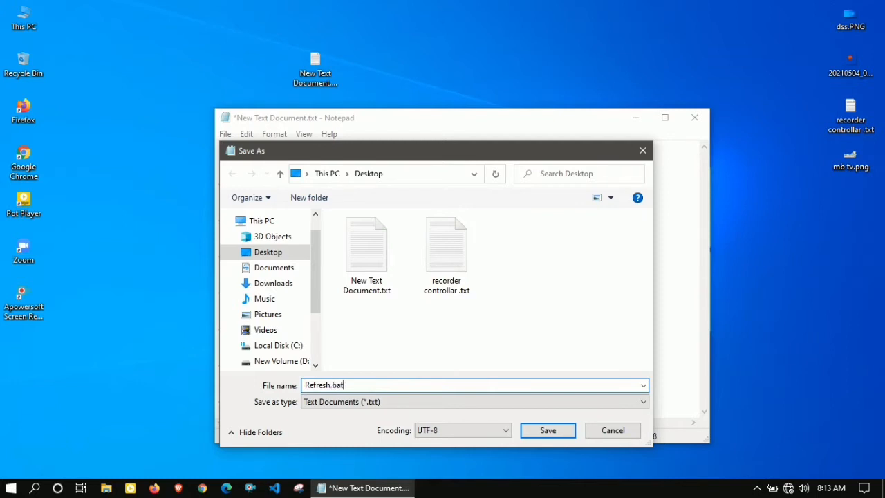
double_click(335, 385)
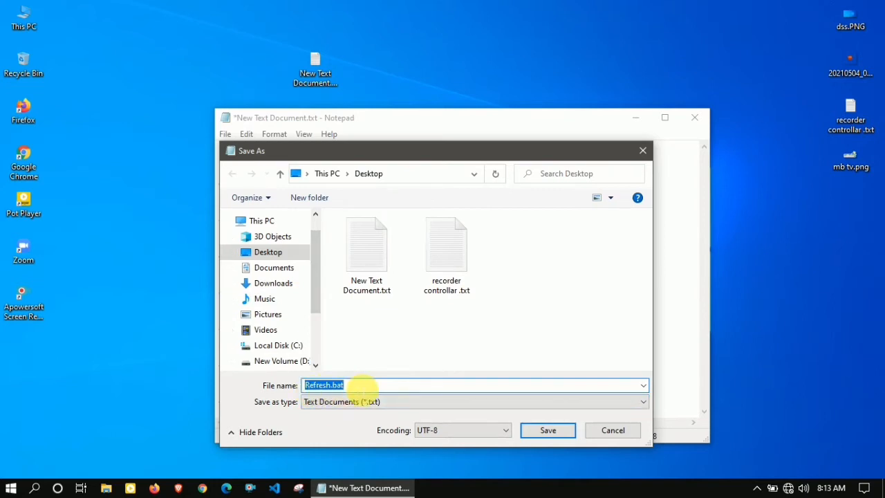
click(548, 431)
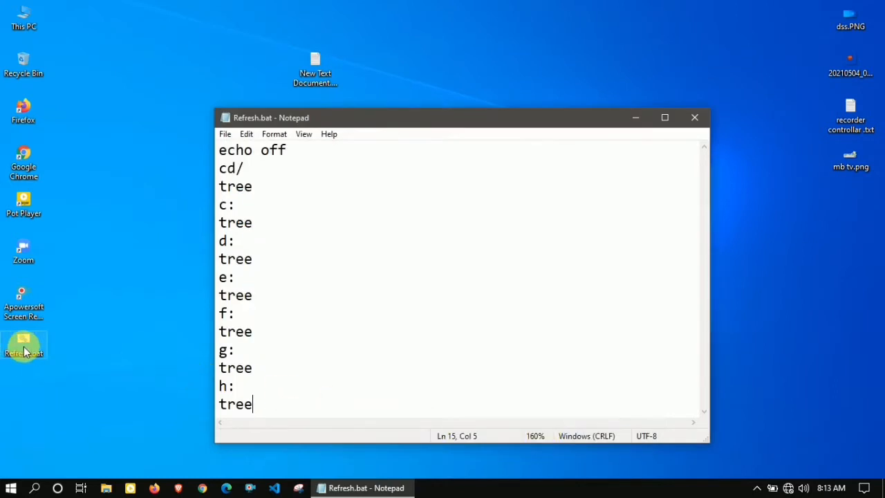
- Close the script's editor window and run Refresh.bat from the desktop
click(694, 118)
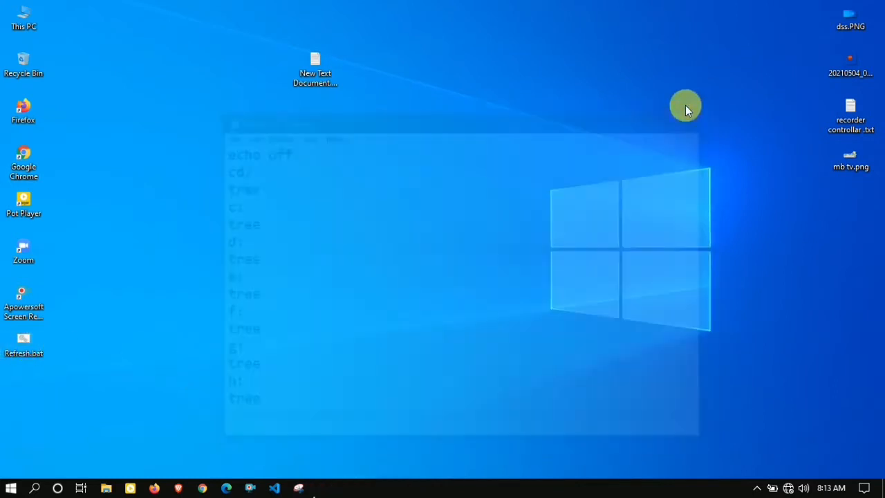
double_click(37, 335)
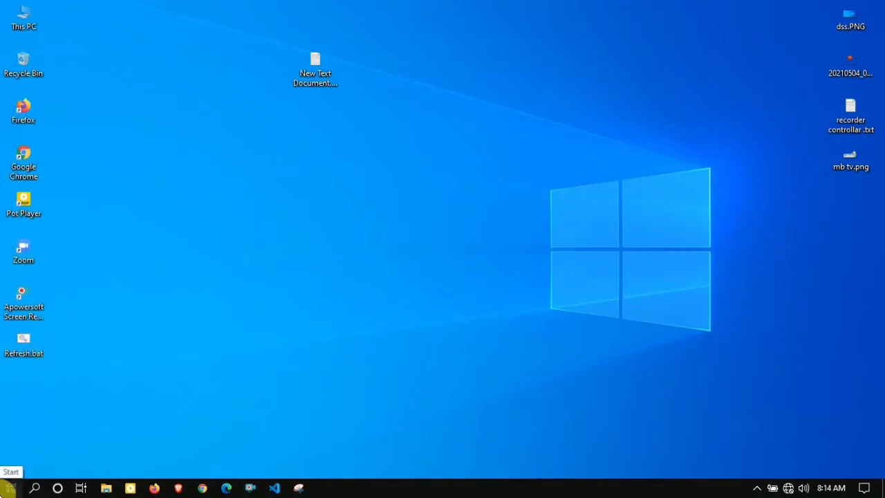
- Open Task Scheduler from the Windows Administrative Tools
click(10, 488)
scroll(83, 290, down, 1)
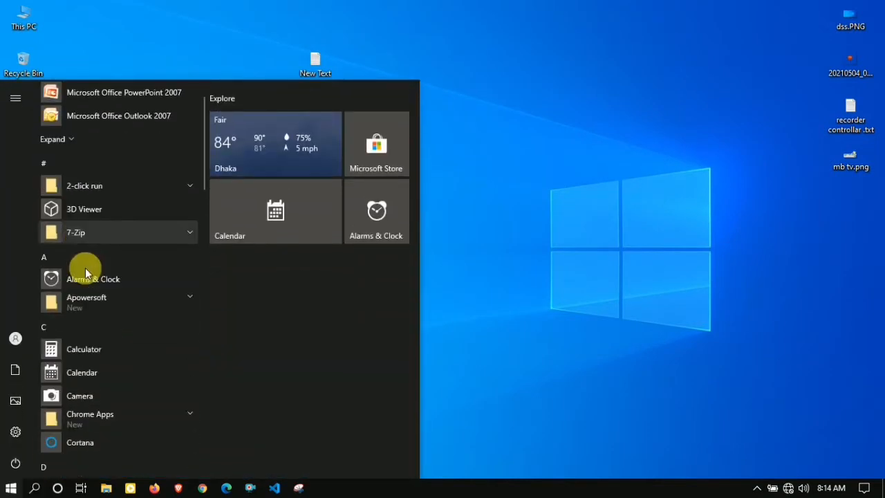
scroll(92, 299, down, 10)
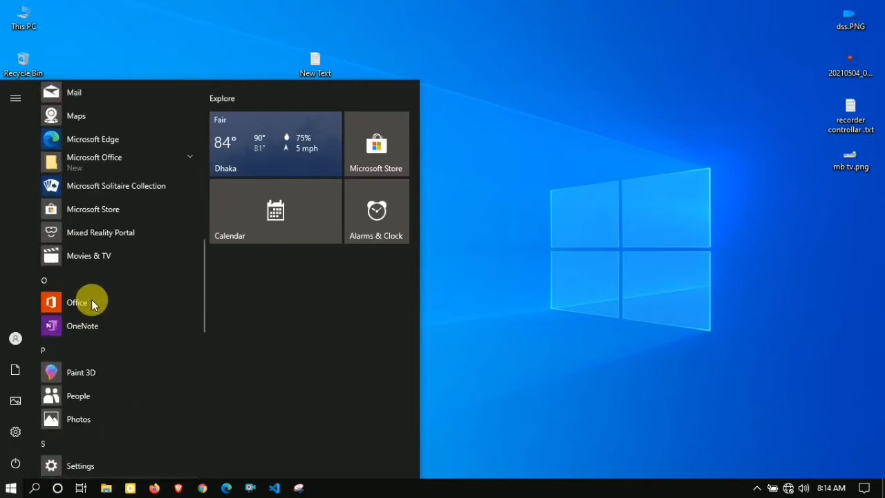
scroll(91, 300, down, 8)
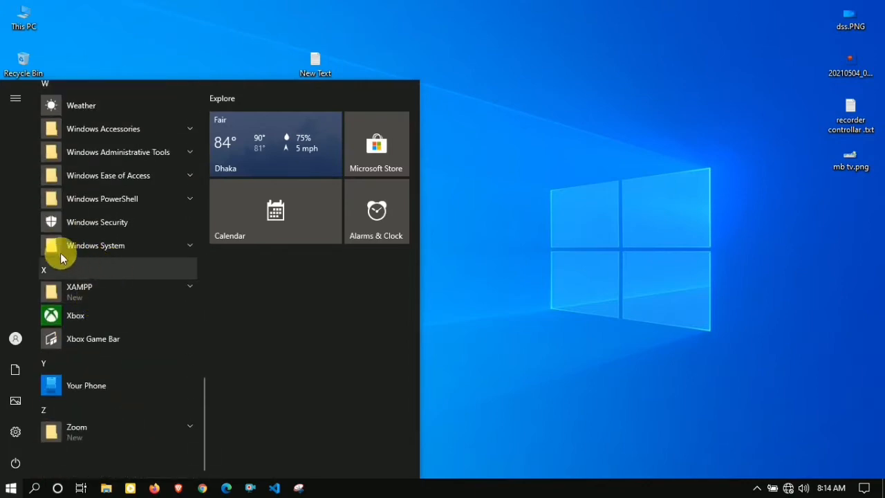
click(75, 246)
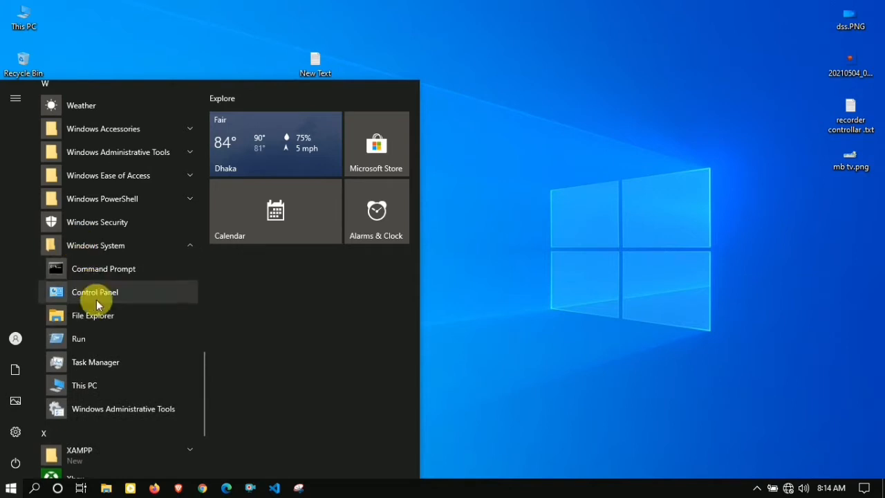
click(111, 409)
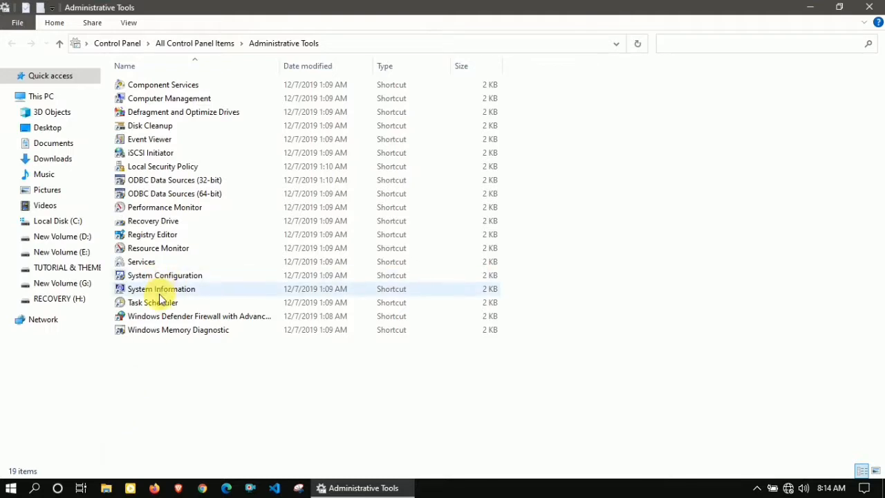
click(149, 305)
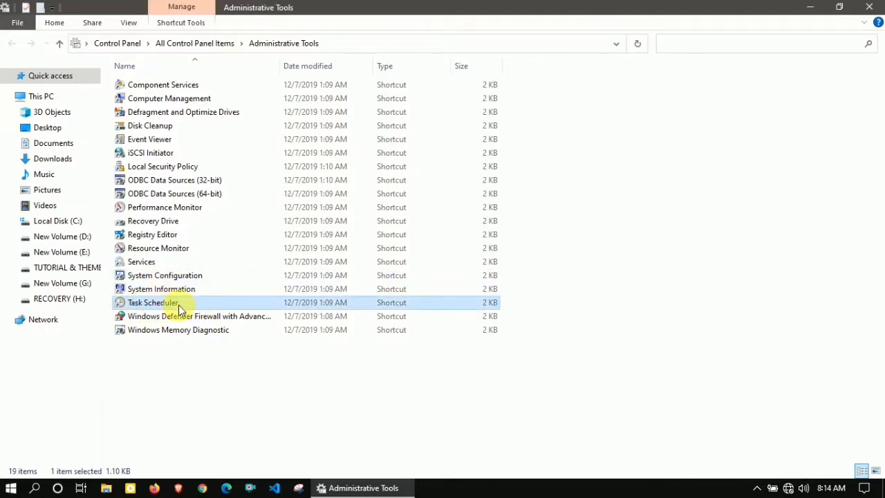
double_click(184, 305)
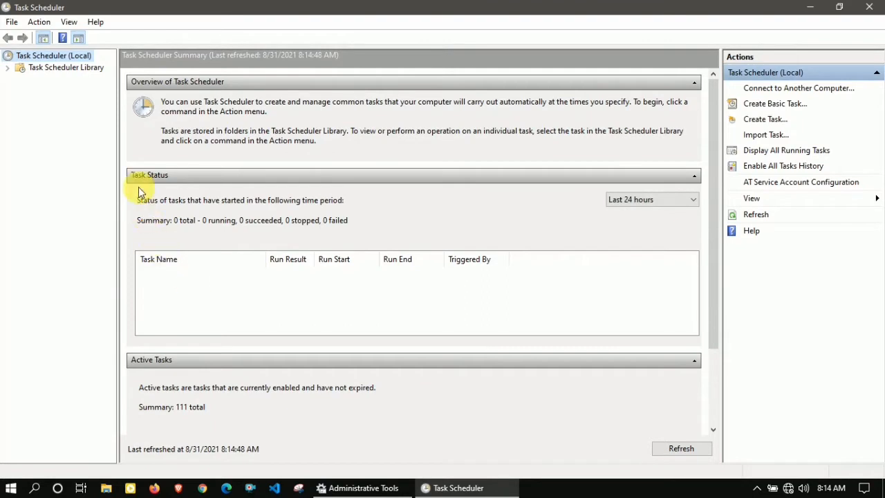
- Start a new task in the Task Scheduler Library and name it Refresh
click(62, 67)
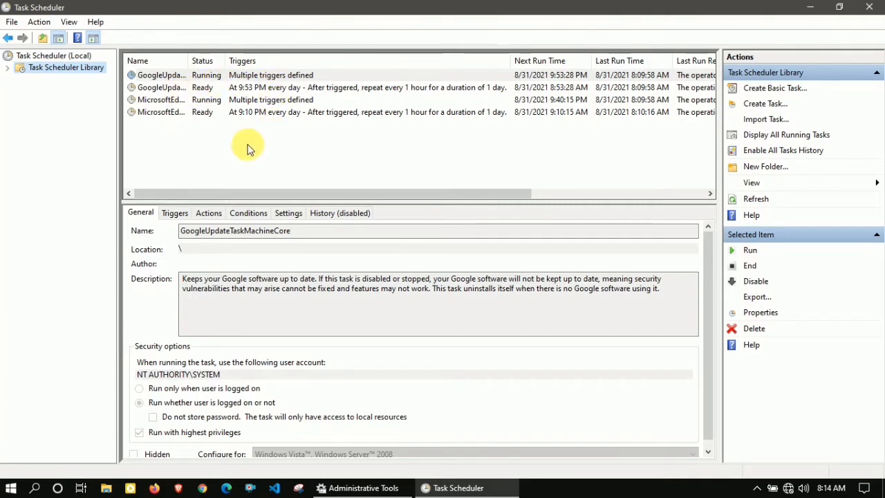
right_click(187, 145)
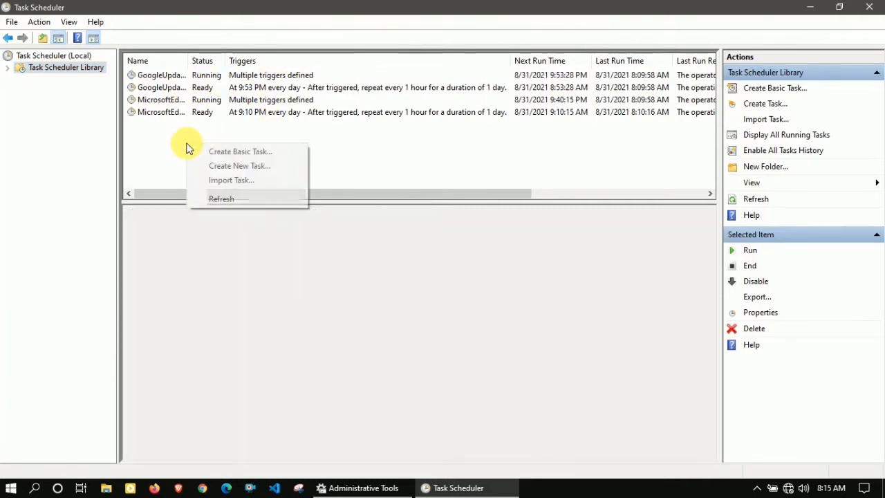
click(224, 166)
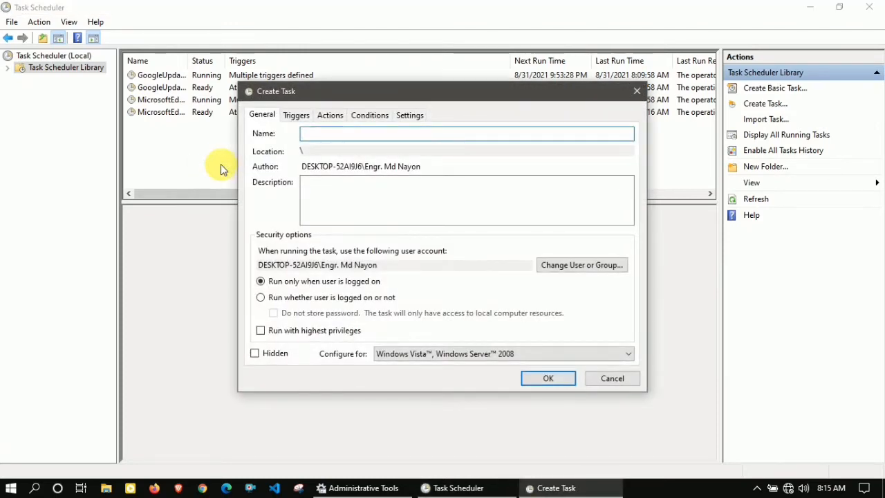
text(Refresh)
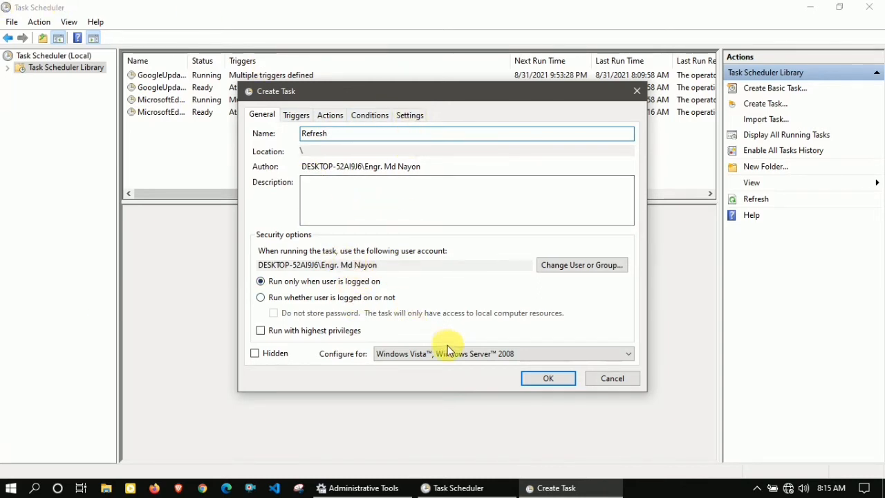
- Configure the Refresh task for Windows 10 and start a new trigger for it
click(418, 355)
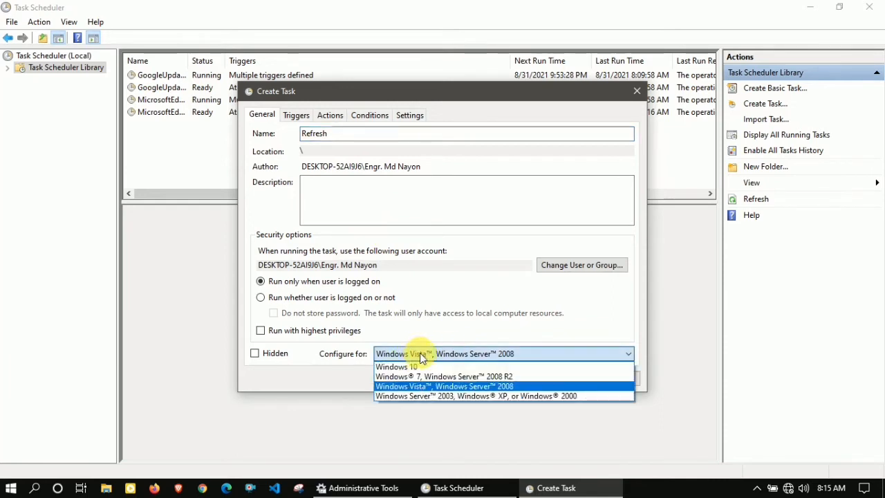
click(408, 368)
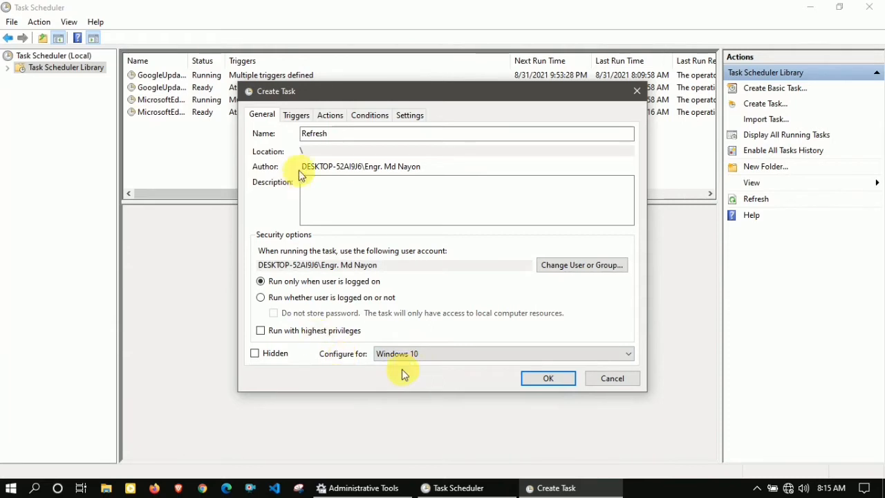
click(296, 116)
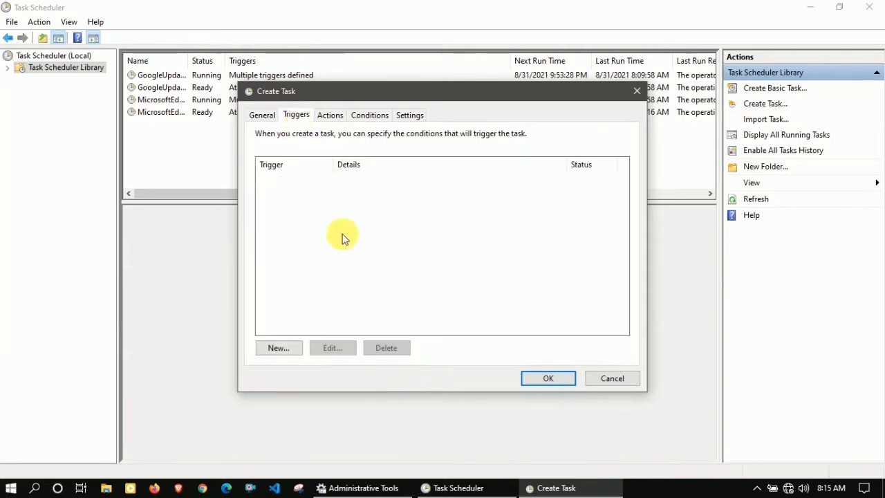
click(276, 347)
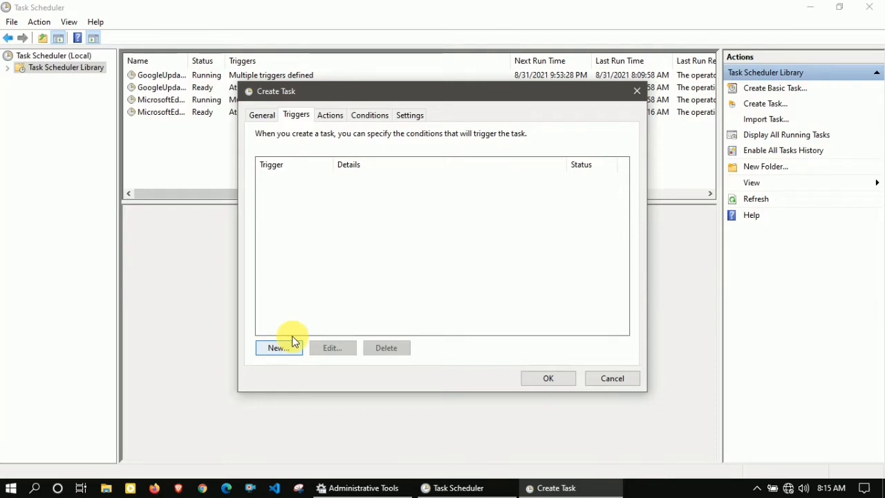
click(293, 342)
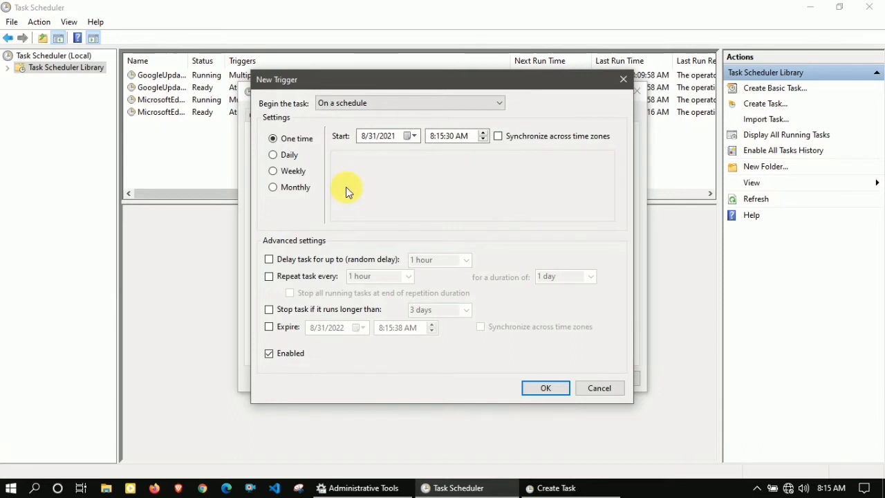
- Set the one-time scheduled trigger to repeat the task every 1 minute for a duration of 1 day, and save it
click(269, 278)
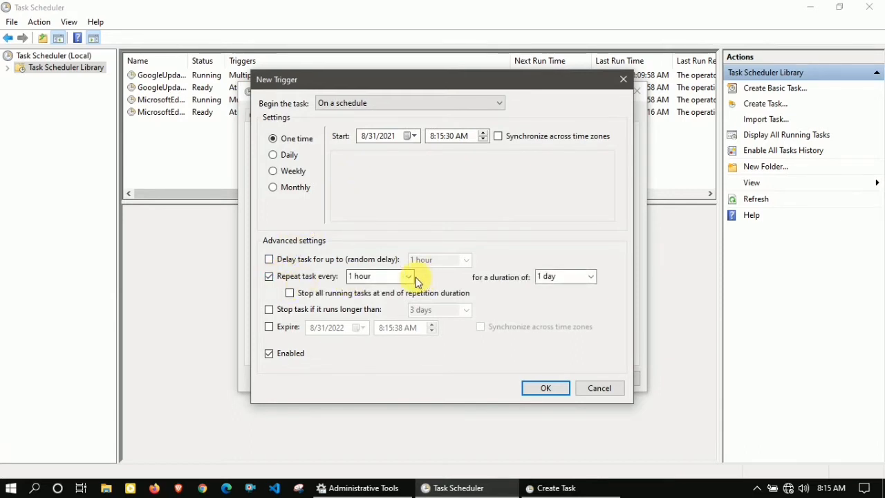
click(408, 277)
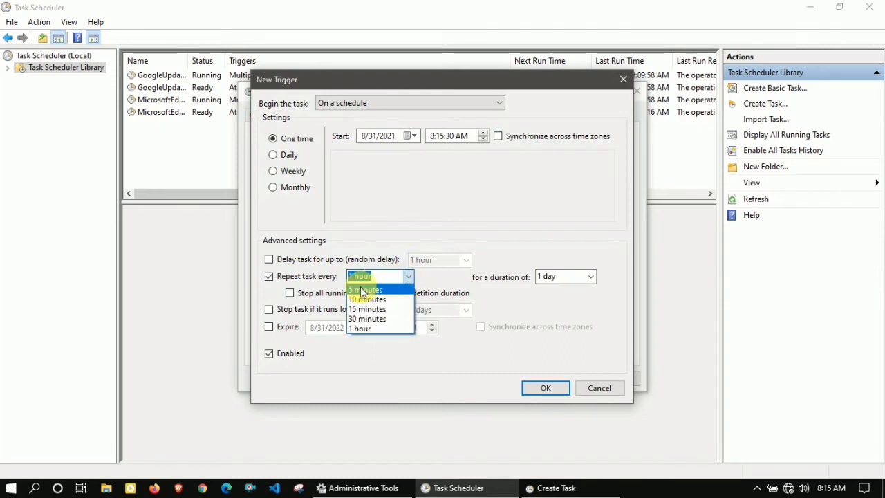
click(363, 288)
drag(356, 277, 347, 278)
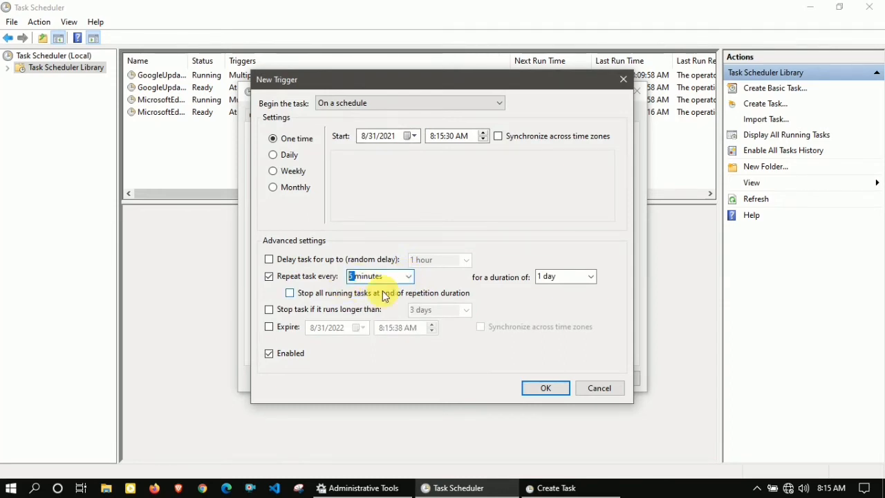
text(1)
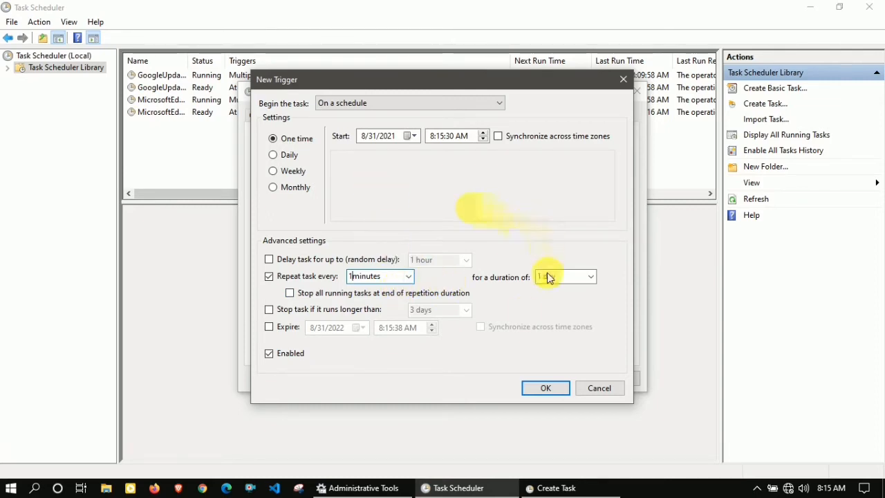
click(541, 386)
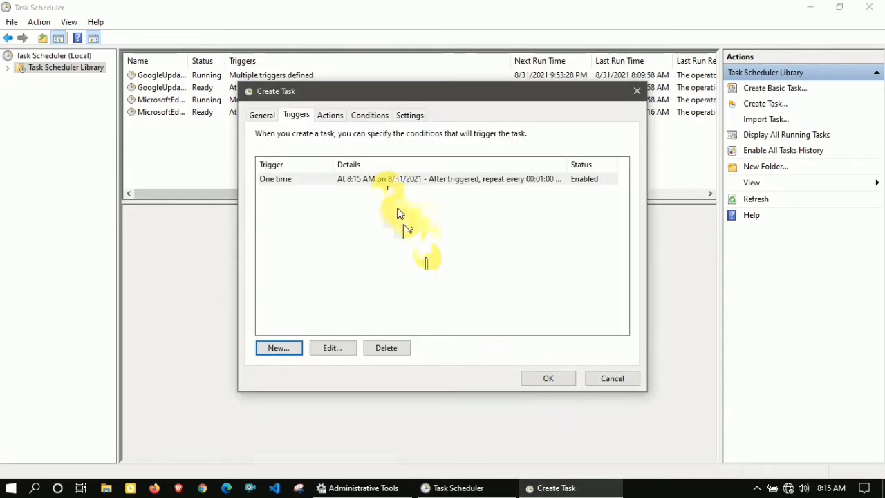
- Add a Start a program action to the task that runs Refresh.bat from the desktop
click(331, 116)
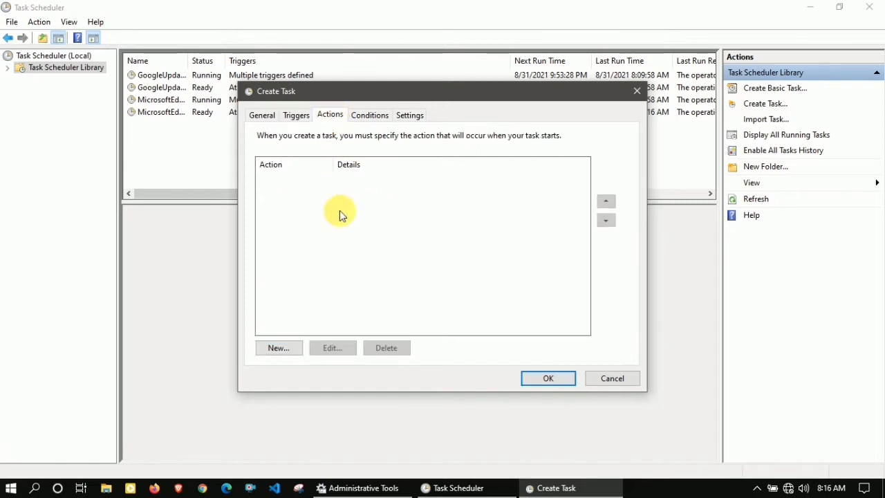
click(275, 347)
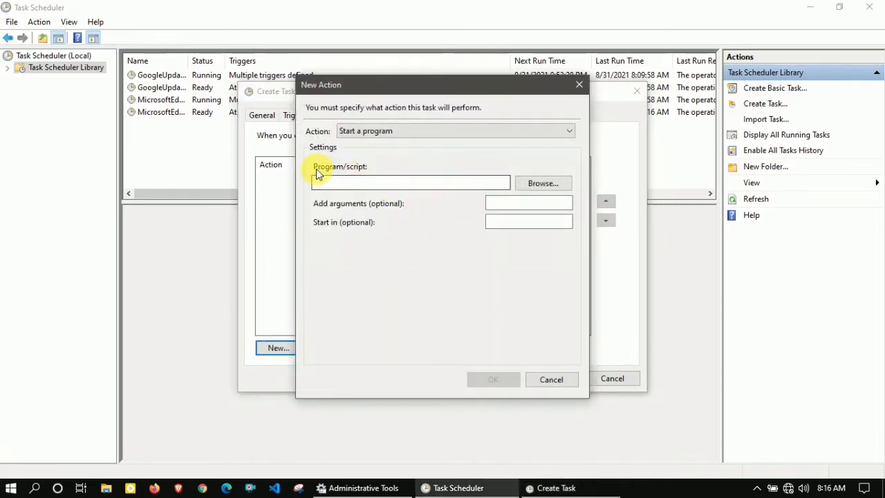
click(538, 183)
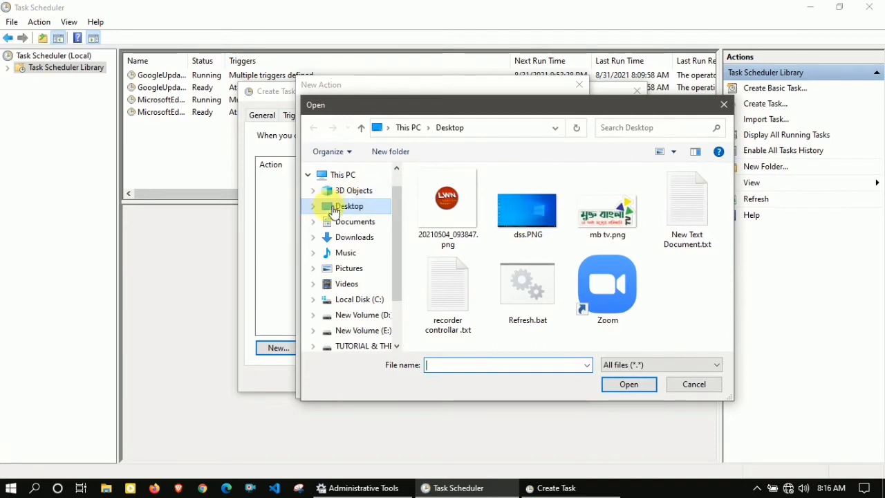
click(527, 306)
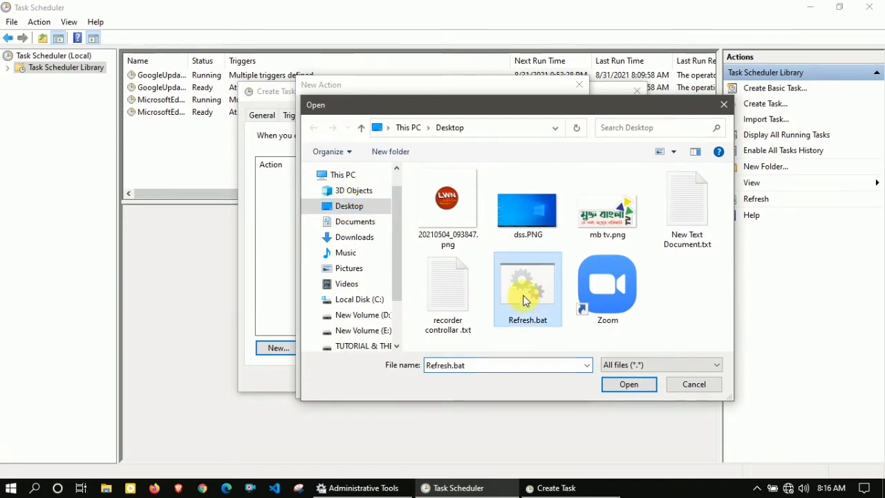
click(630, 391)
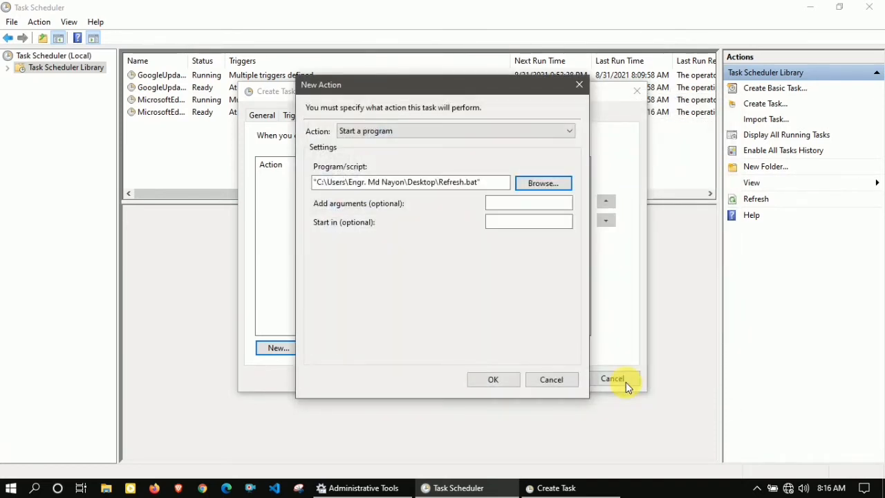
click(506, 378)
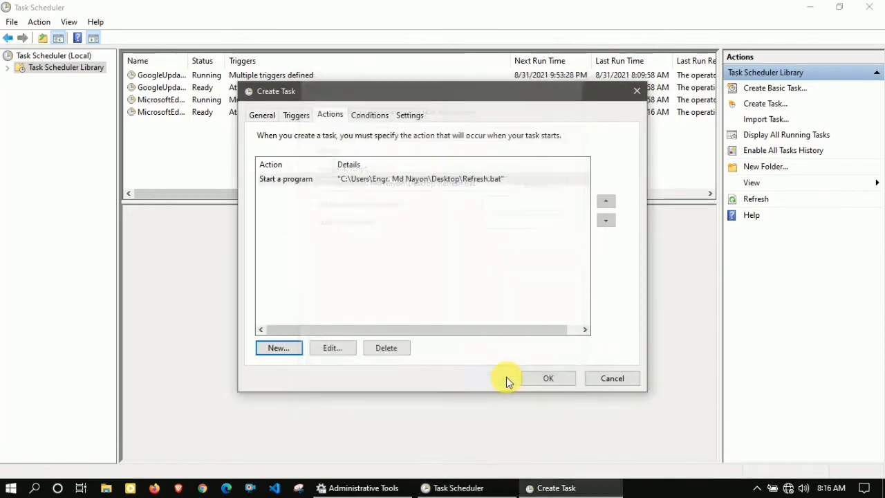
- Review the task's conditions and additional settings, and save the Refresh task with the default options
click(370, 115)
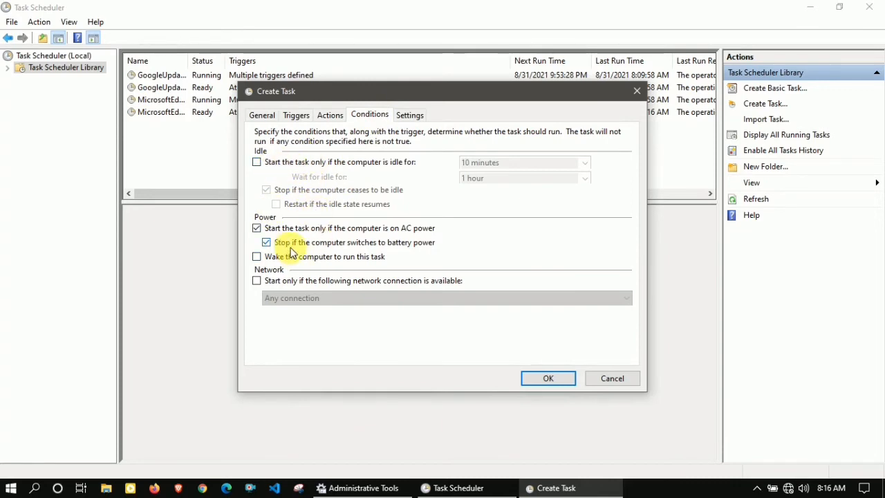
click(411, 115)
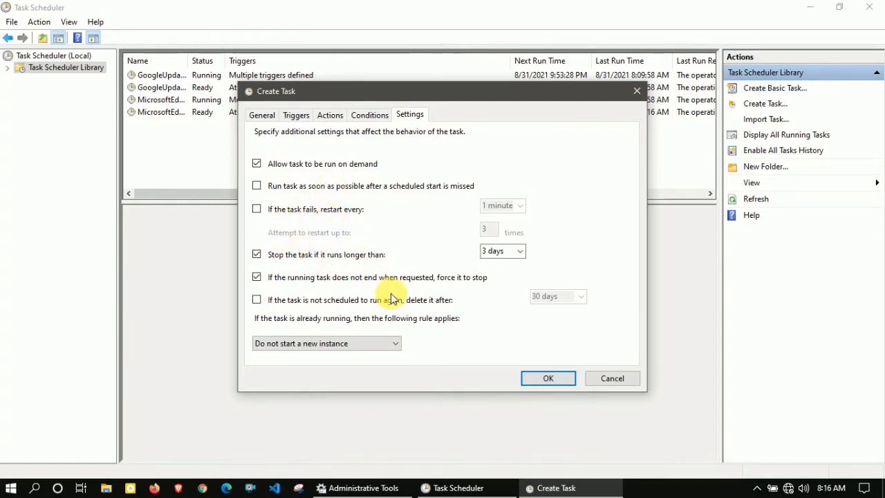
click(544, 379)
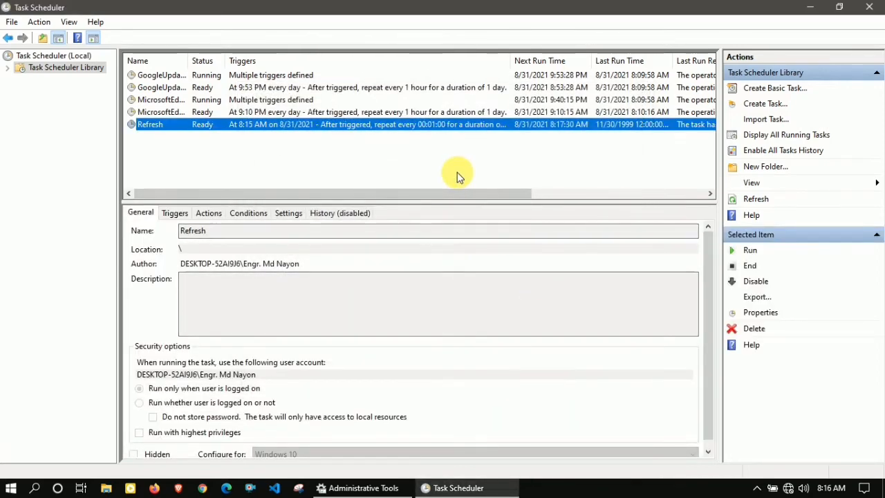
- Minimize Task Scheduler and close the Administrative Tools window to return to the desktop
click(809, 7)
click(869, 7)
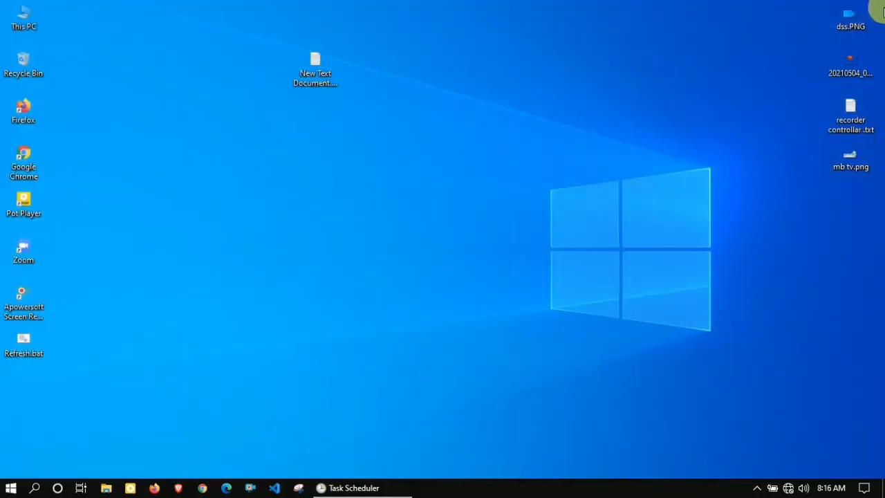